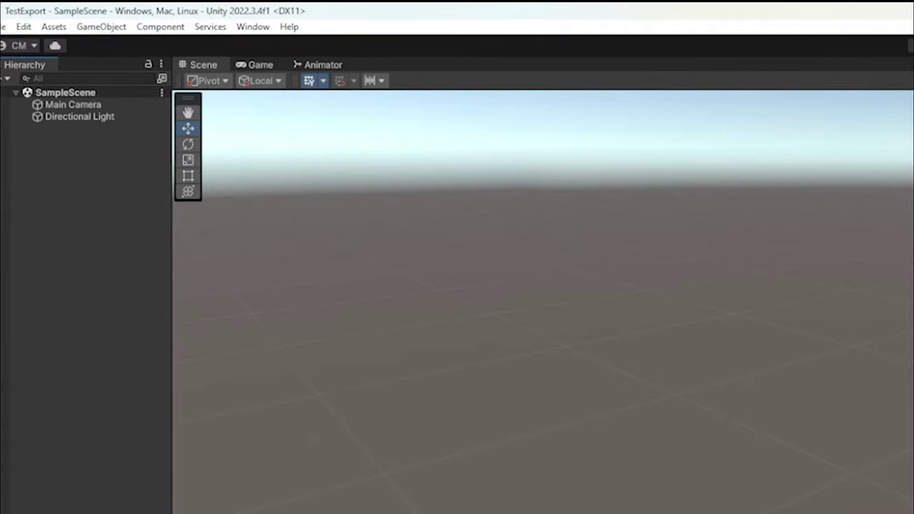
Open the Package Manager and list the packages from the Unity Registry.
click(131, 12)
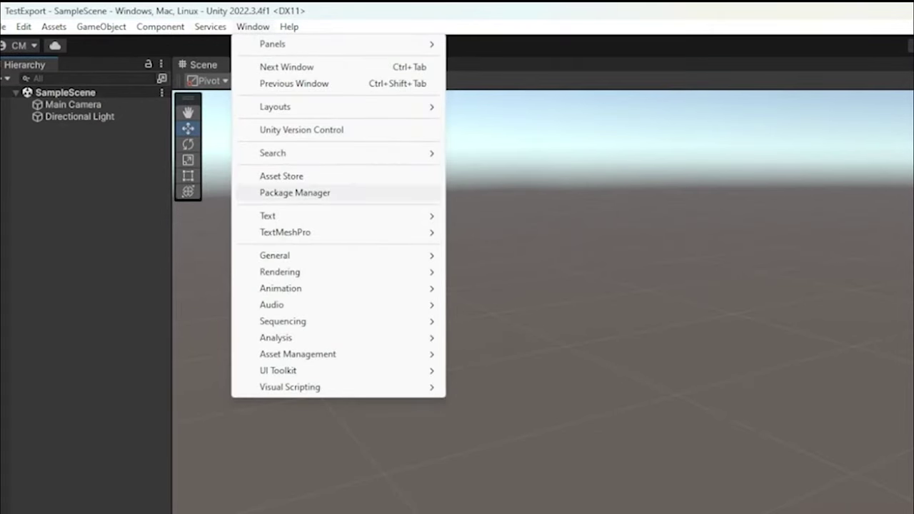
click(295, 193)
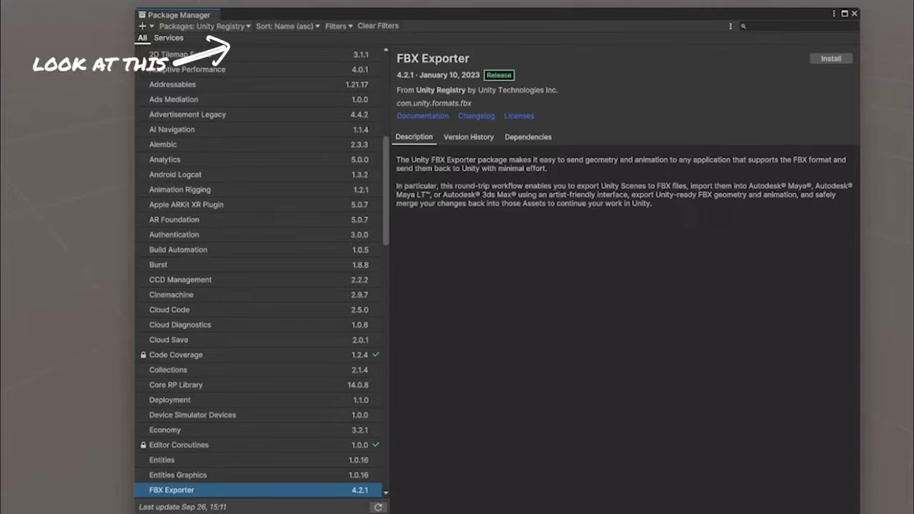
click(205, 26)
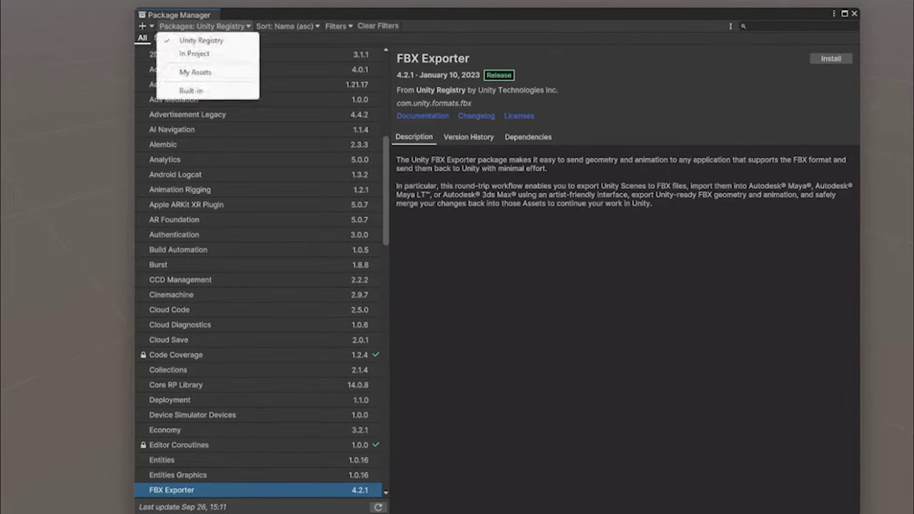
click(202, 41)
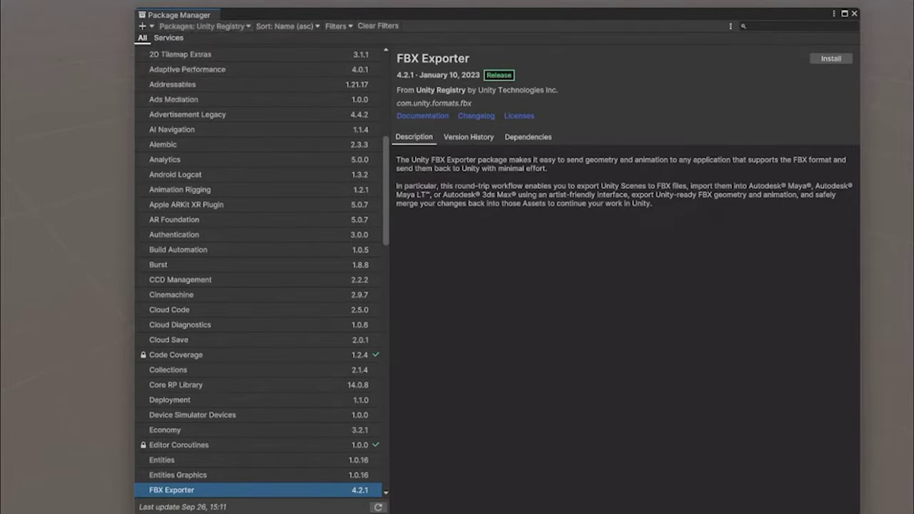
Collapse the Features group, find the FBX Exporter package and install it.
scroll(261, 273, up, 10)
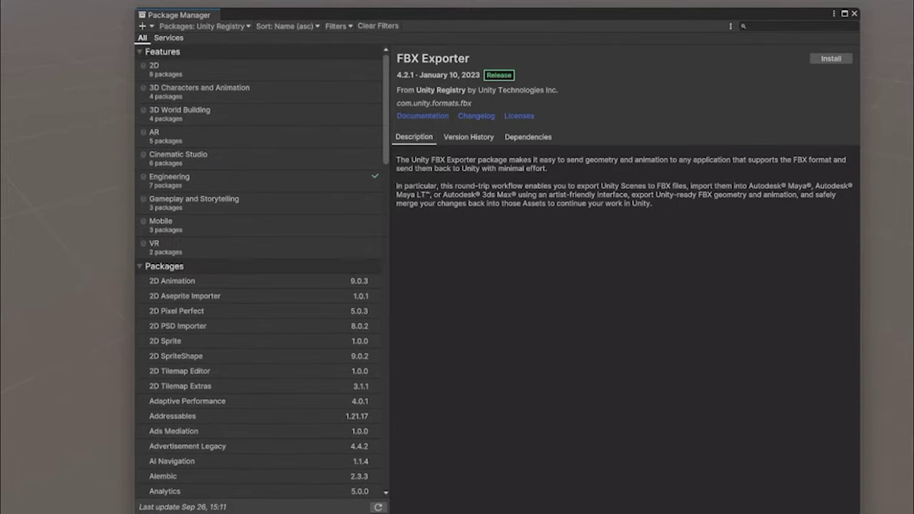
click(140, 52)
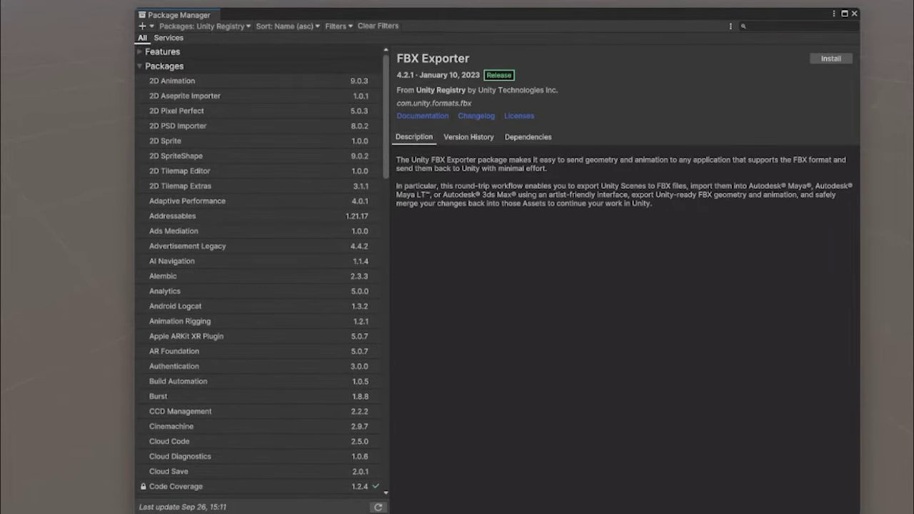
scroll(261, 274, down, 5)
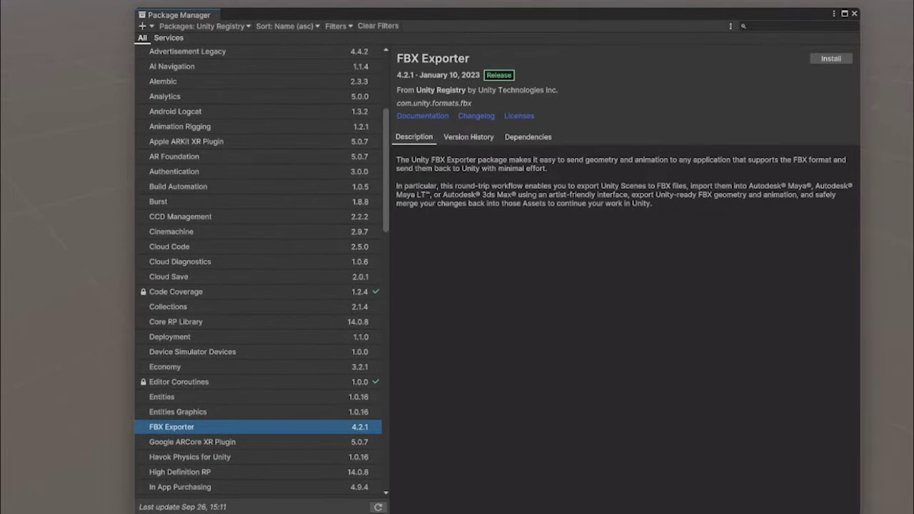
click(831, 58)
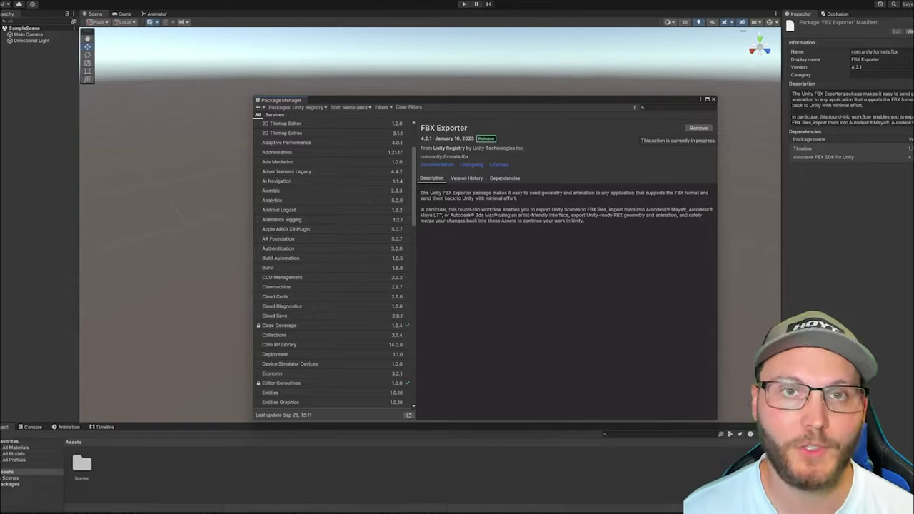
Find "4 Medieval Helmet Low-poly 3D model" among My Assets with the search "knight", then download and import it and close the Package Manager.
click(296, 107)
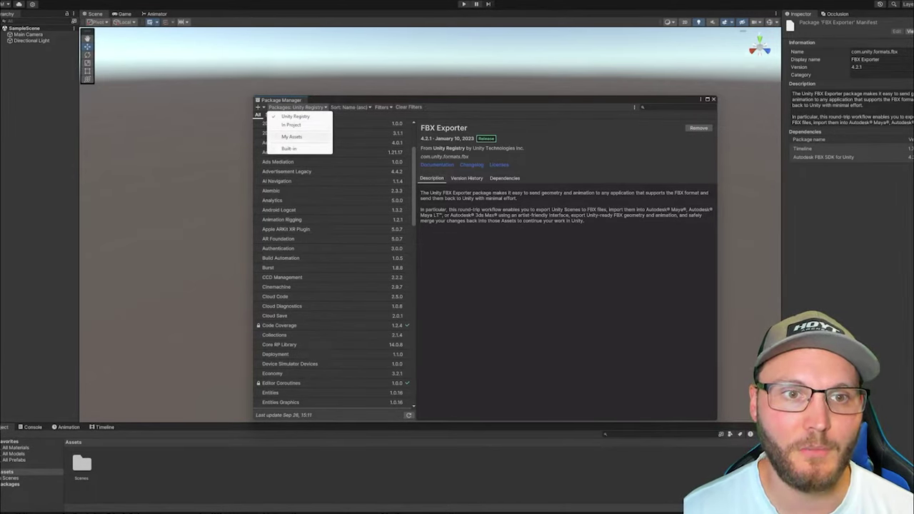
click(291, 137)
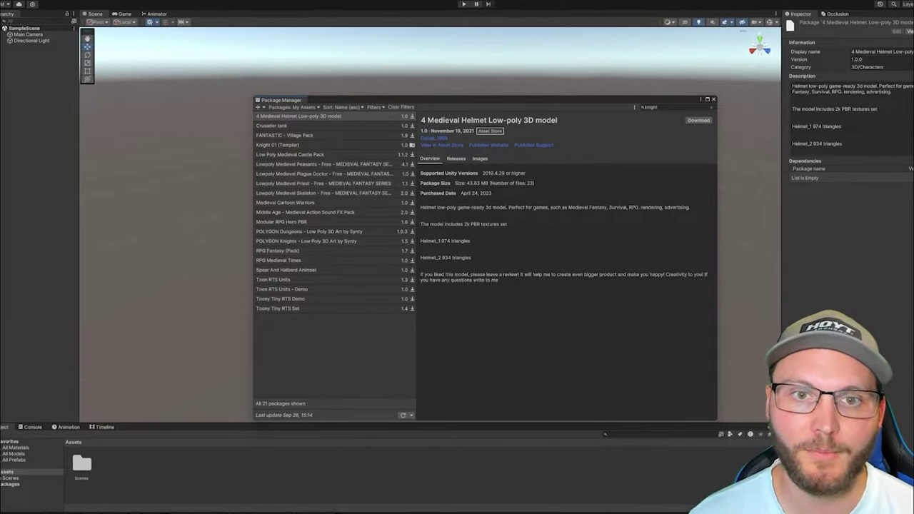
click(698, 120)
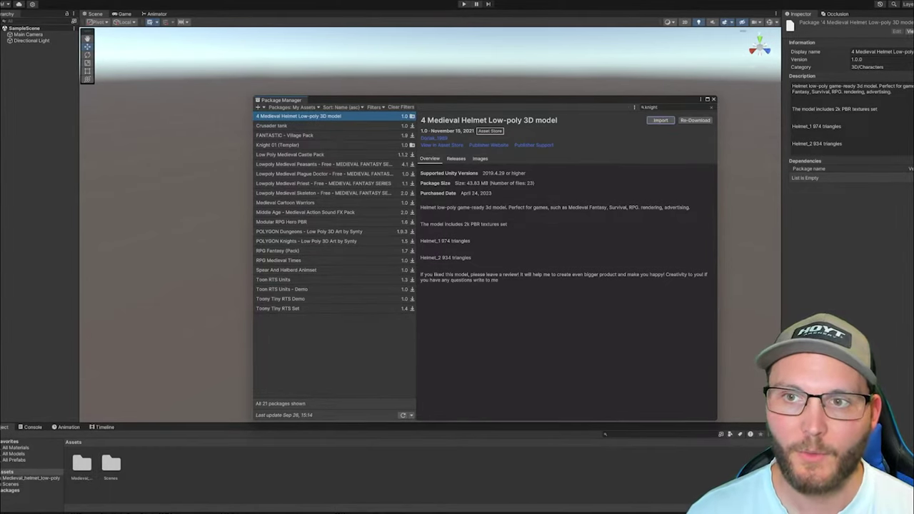
click(714, 99)
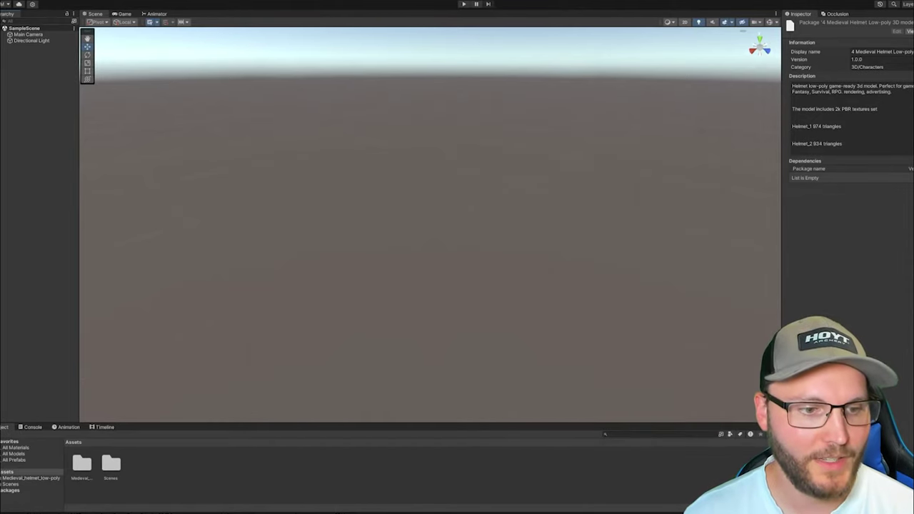
Open DemoScene from the Medieval_helmet_low-poly Scenes folder and expand the material details of helmet_1_skin_1.
double_click(111, 464)
click(82, 464)
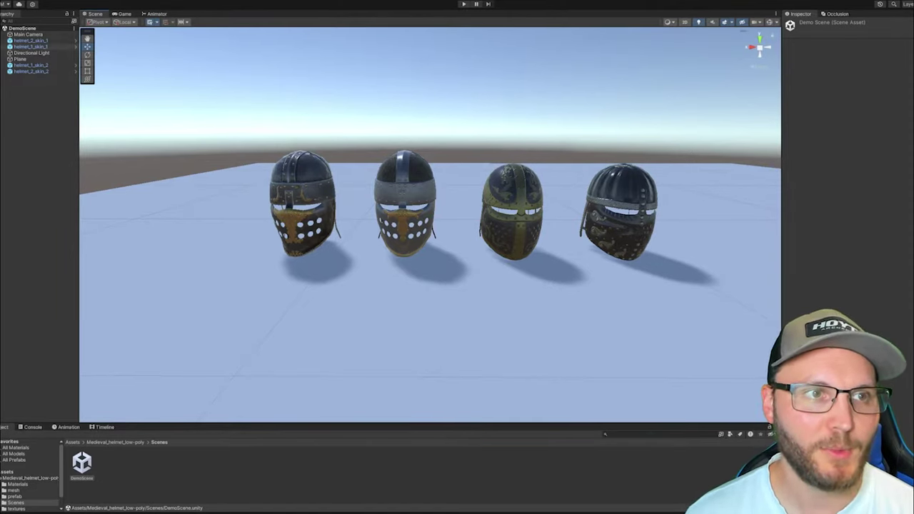
click(30, 46)
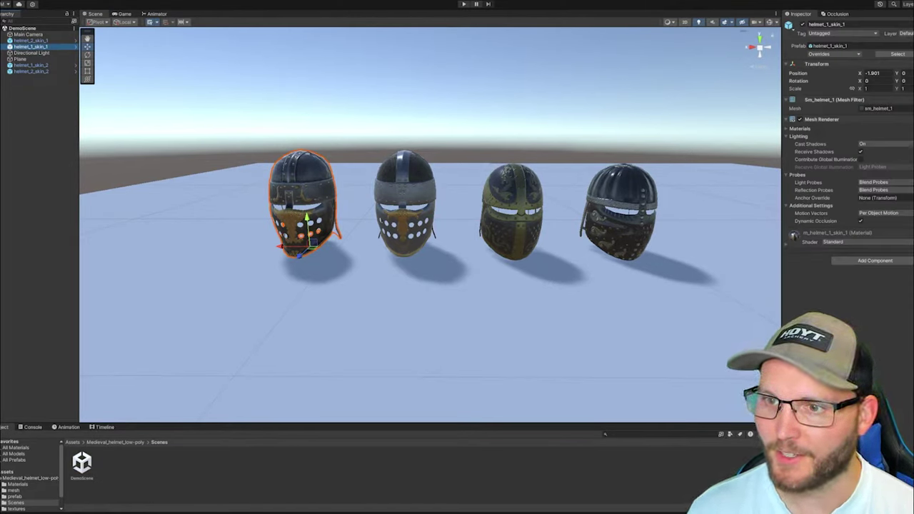
click(787, 244)
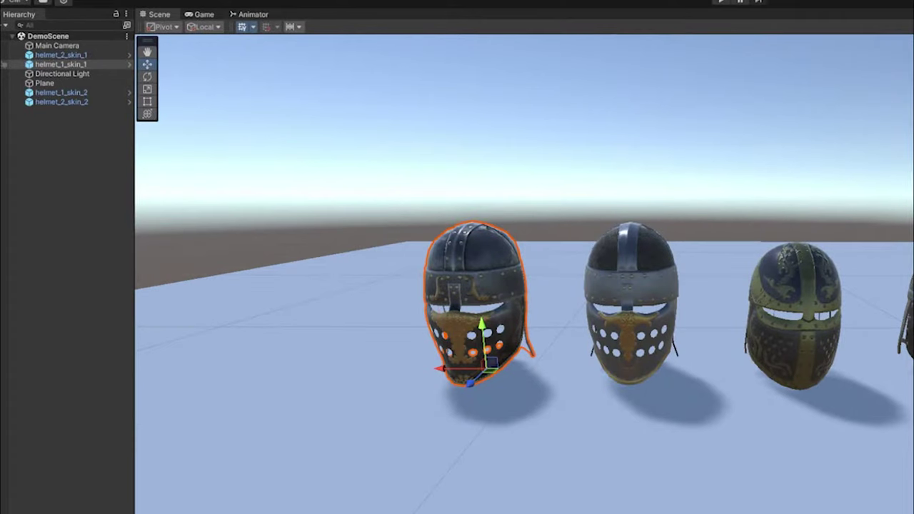
Start an FBX export of helmet_1_skin_1 and set its export path to a new Helmets folder in Desktop > Unreal Exports.
right_click(43, 45)
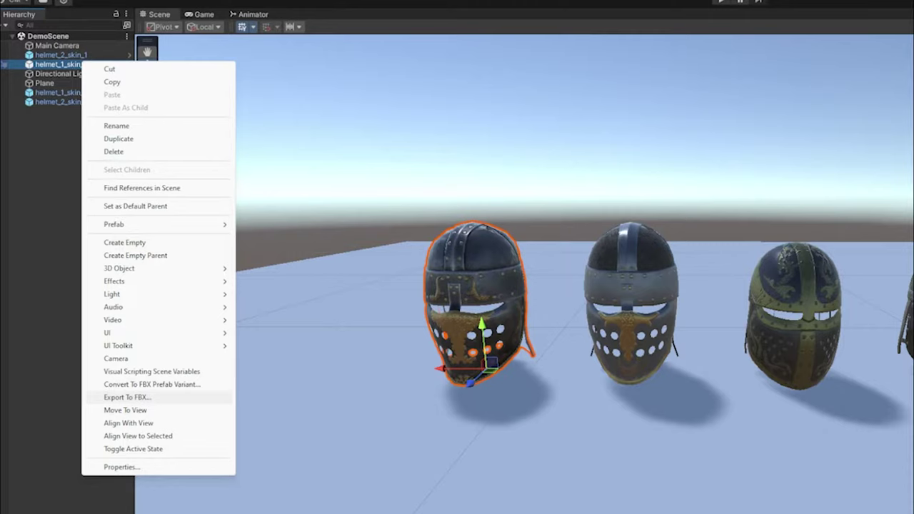
click(128, 397)
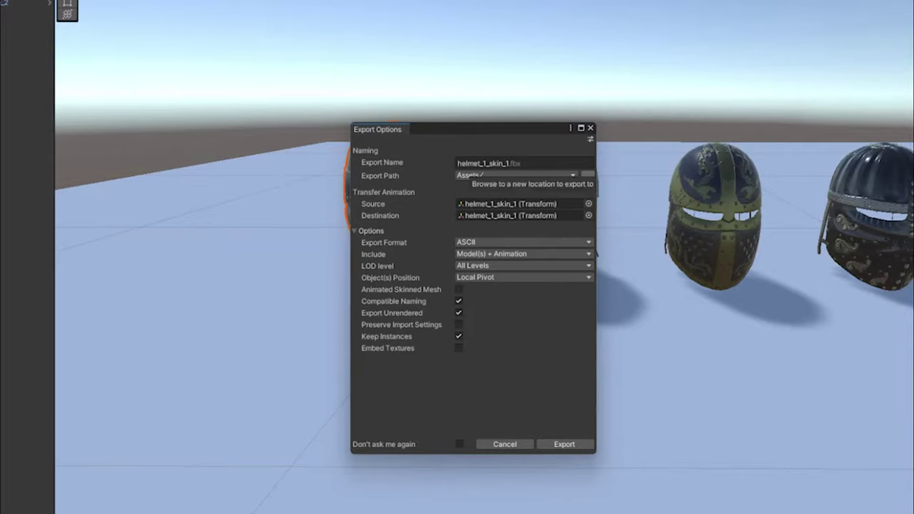
click(588, 175)
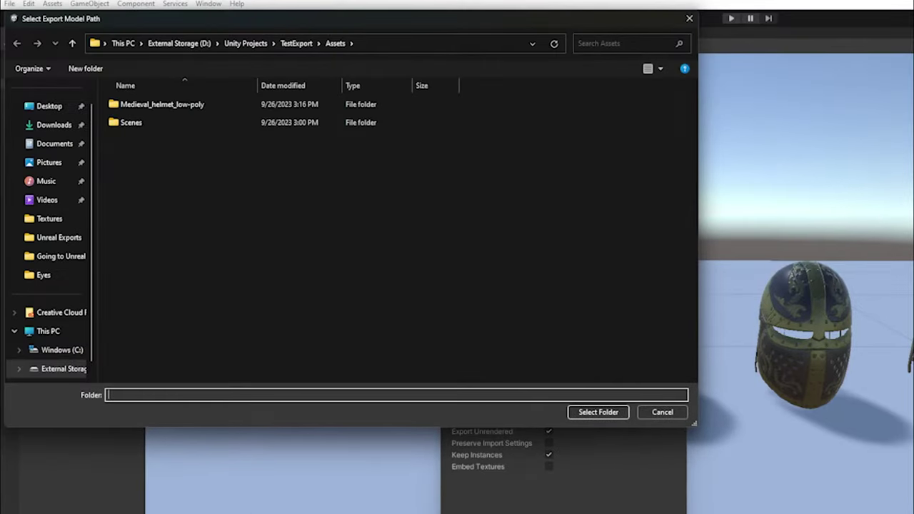
click(49, 105)
double_click(136, 122)
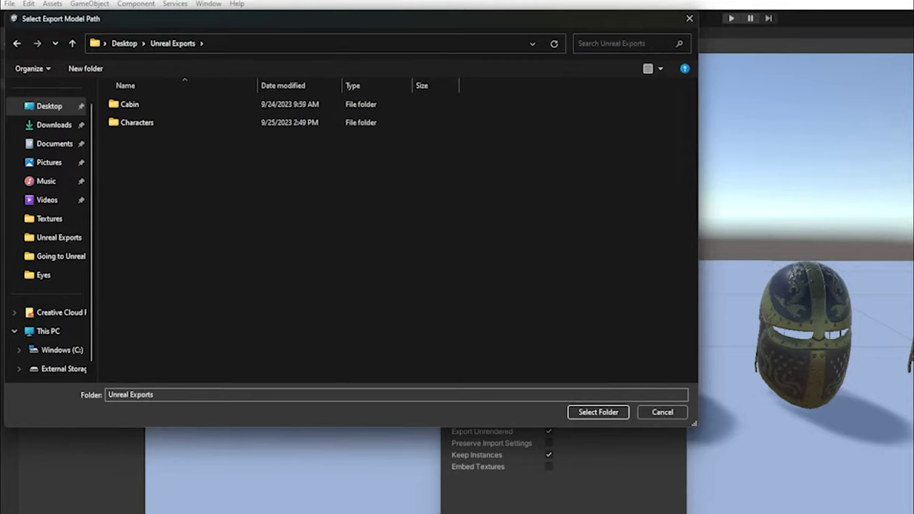
scroll(50, 229, up, 1)
click(85, 69)
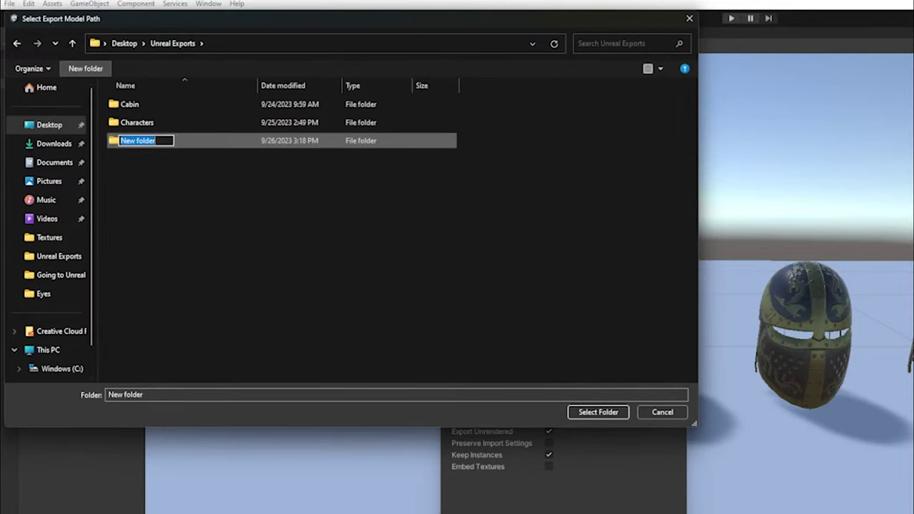
text(Helmets)
key(Return)
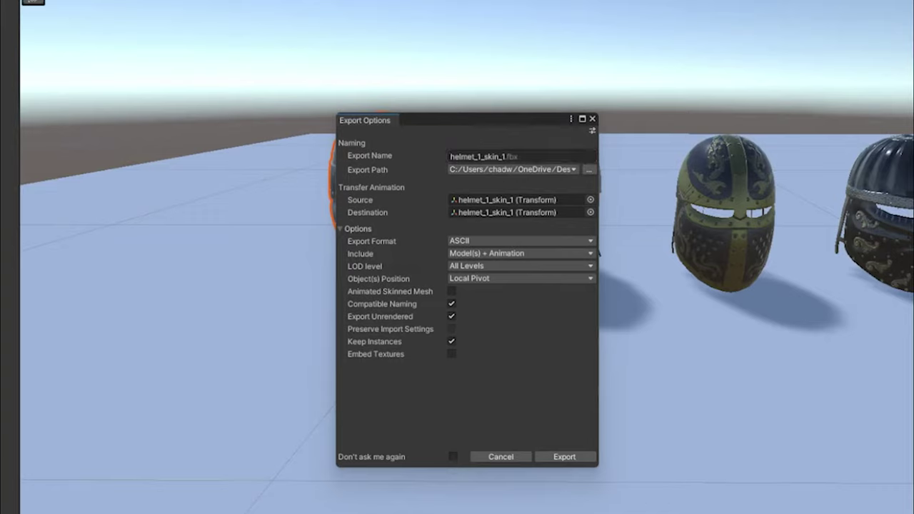
Review the available choices for Export Format, Include, LOD level and Object(s) Position in the export options.
click(521, 242)
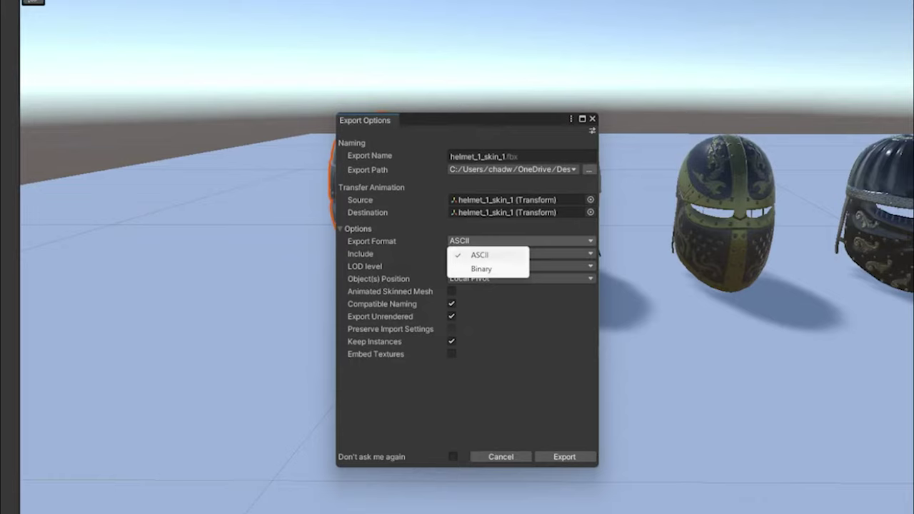
click(482, 269)
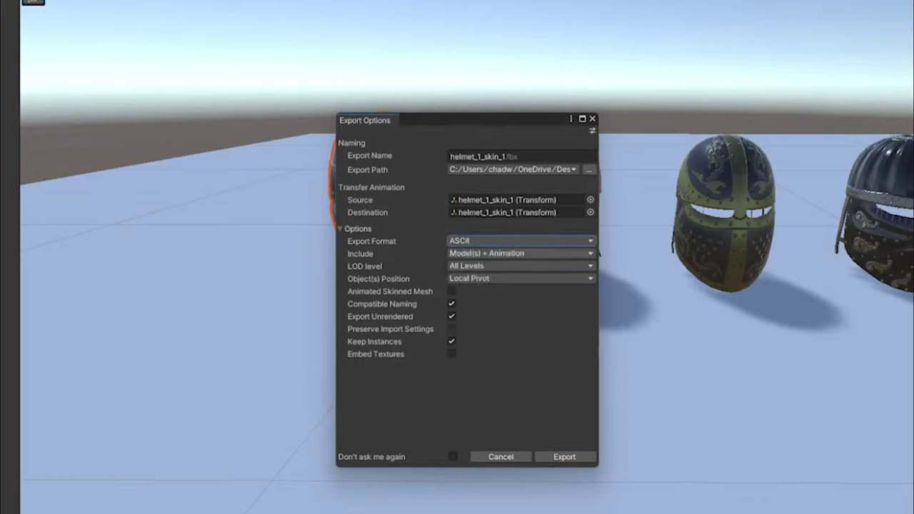
click(597, 253)
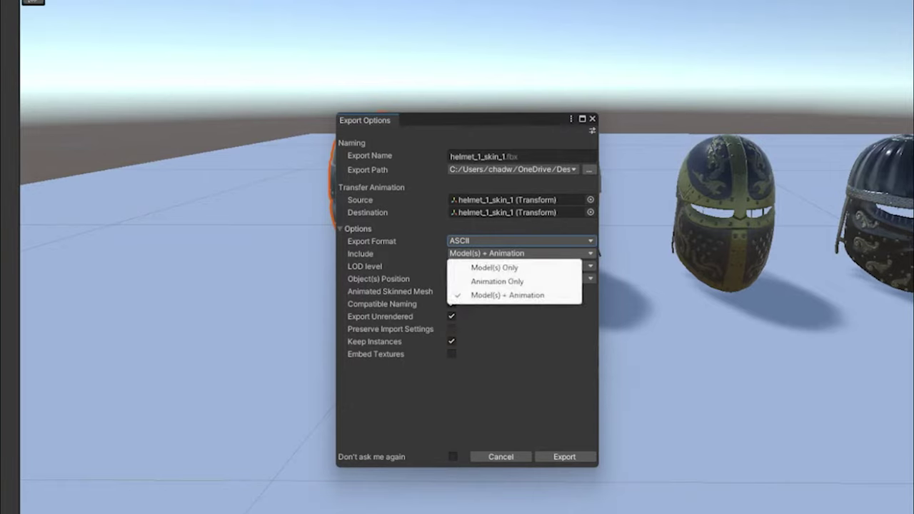
key(Escape)
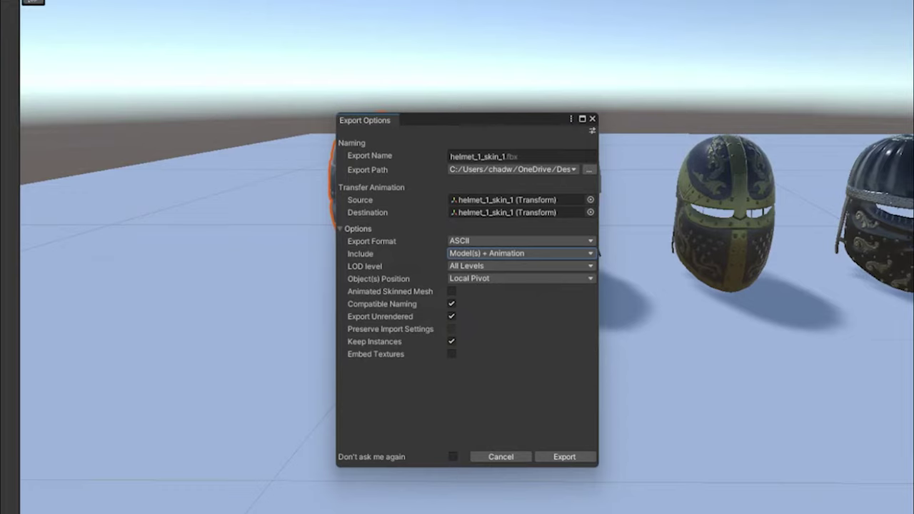
click(520, 266)
click(488, 280)
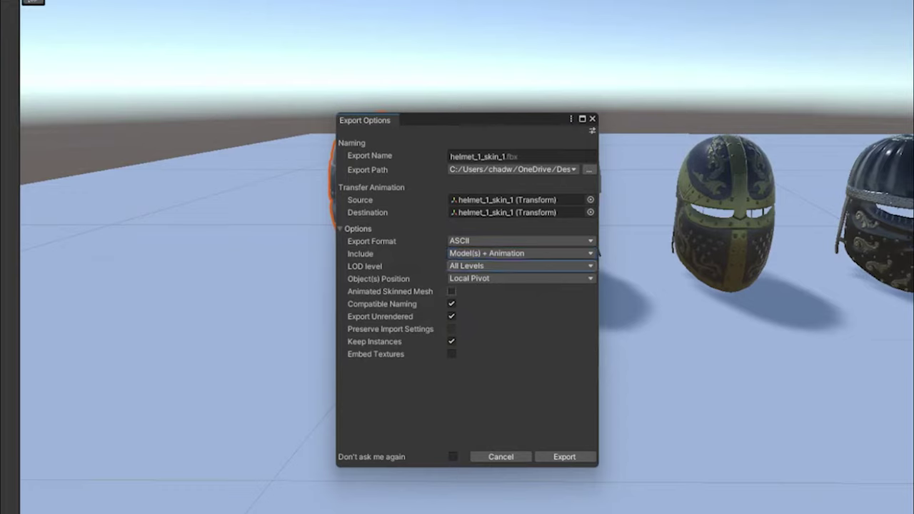
key(Tab)
key(Return)
key(Escape)
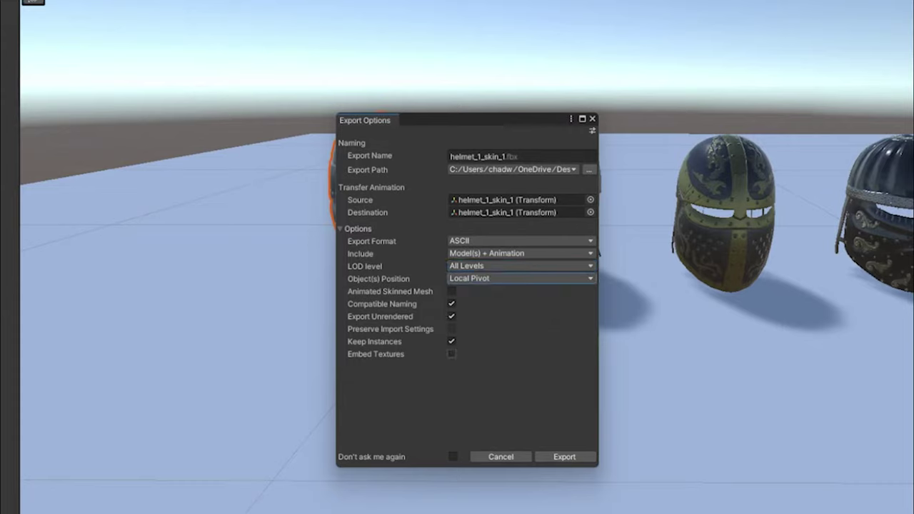
Turn on Embed Textures and export the helmet as helmet_1_skin_1.fbx.
click(451, 354)
click(564, 457)
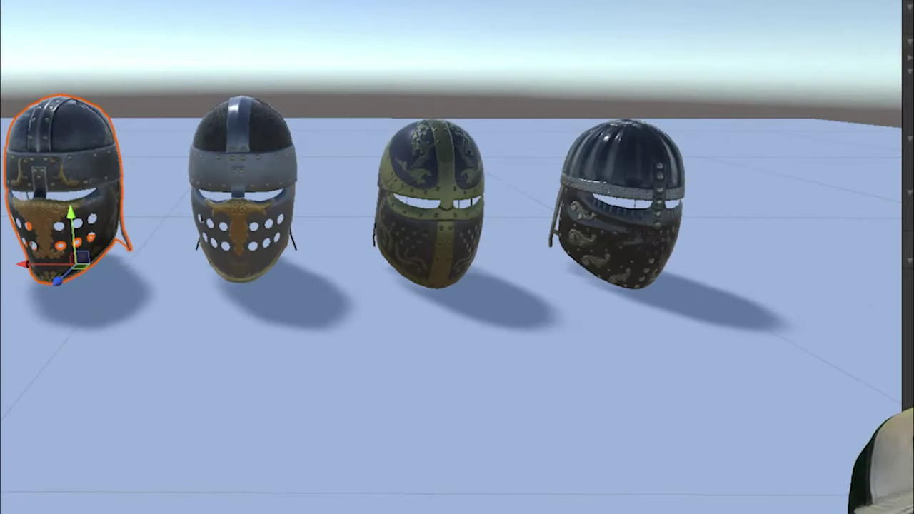
Switch to File Explorer and browse the Unreal Exports folder for the exported helmet.
key(alt+Tab)
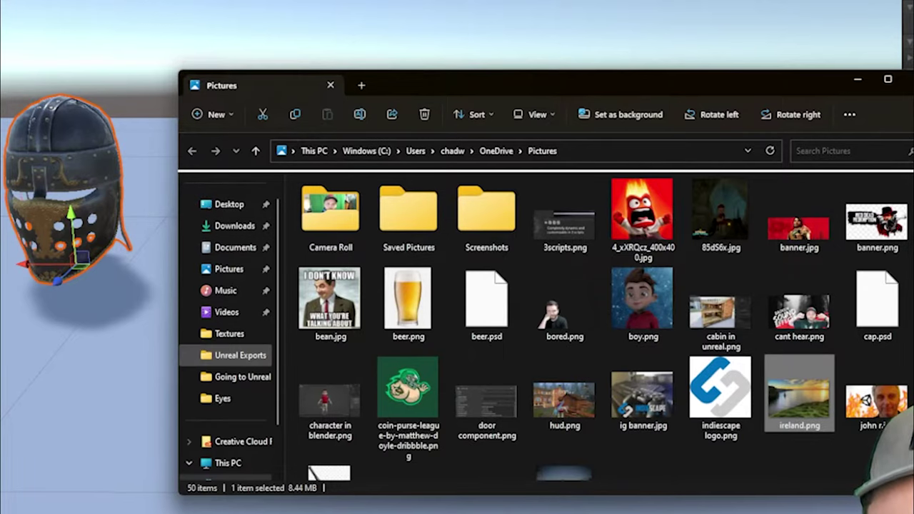
click(241, 356)
double_click(326, 244)
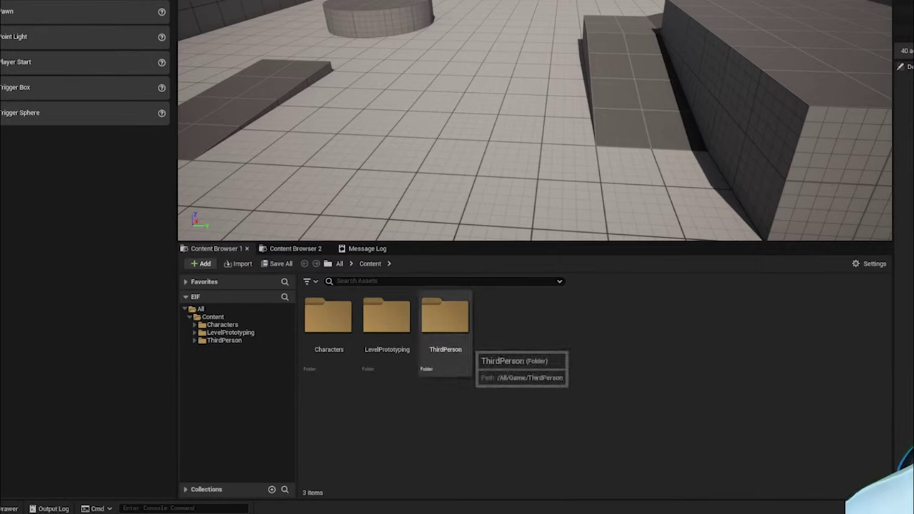
In Unreal Editor, create a folder named Helmets under Content.
click(222, 326)
drag(222, 325, 214, 318)
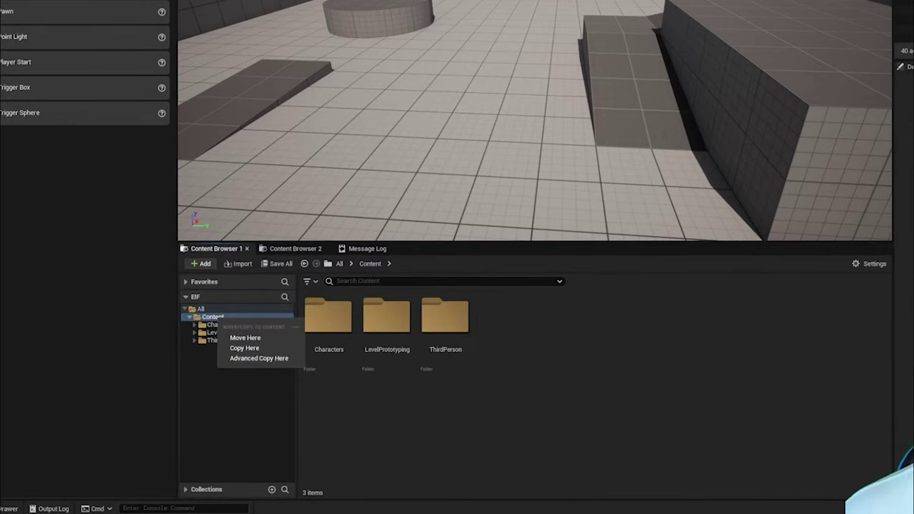
click(208, 317)
key(ctrl+n)
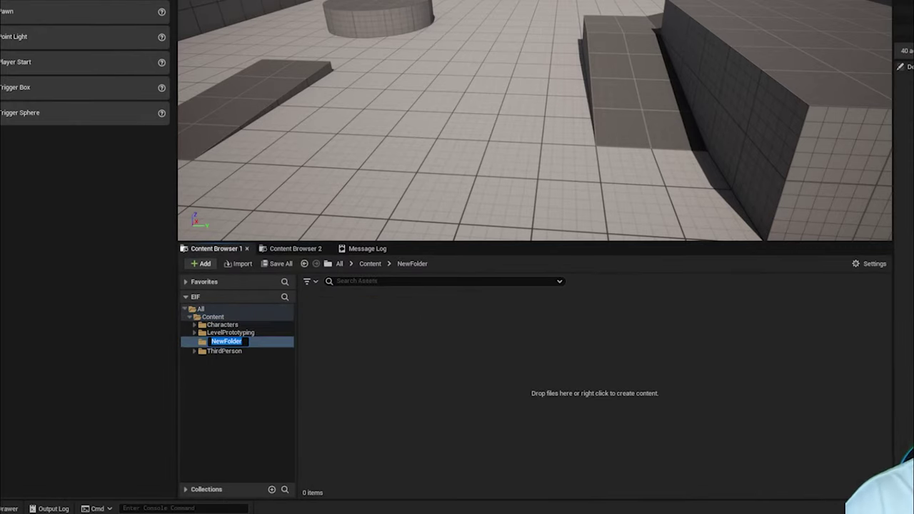
text(Helmets)
key(Return)
Start an import into the Helmets content folder and choose helmet_1_skin_1.fbx from the Desktop's Unreal Exports > Helmets folder.
right_click(455, 419)
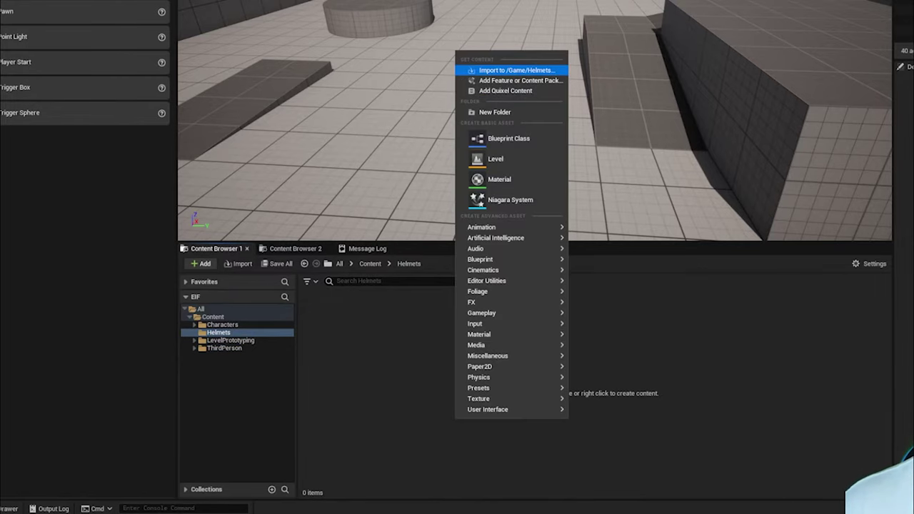
click(517, 70)
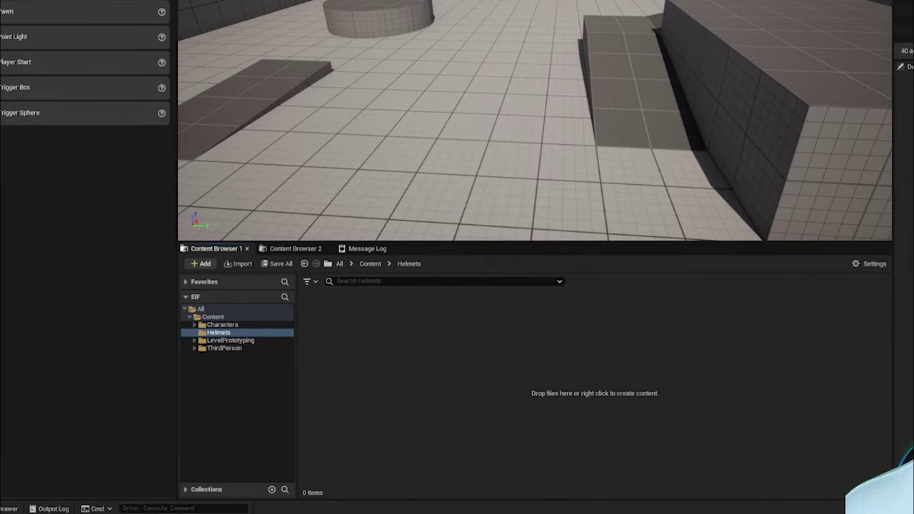
right_click(436, 373)
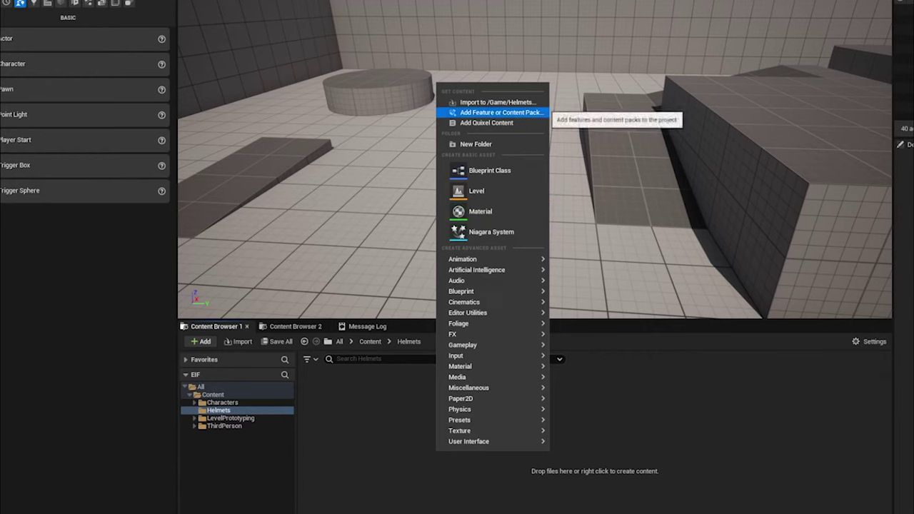
click(493, 102)
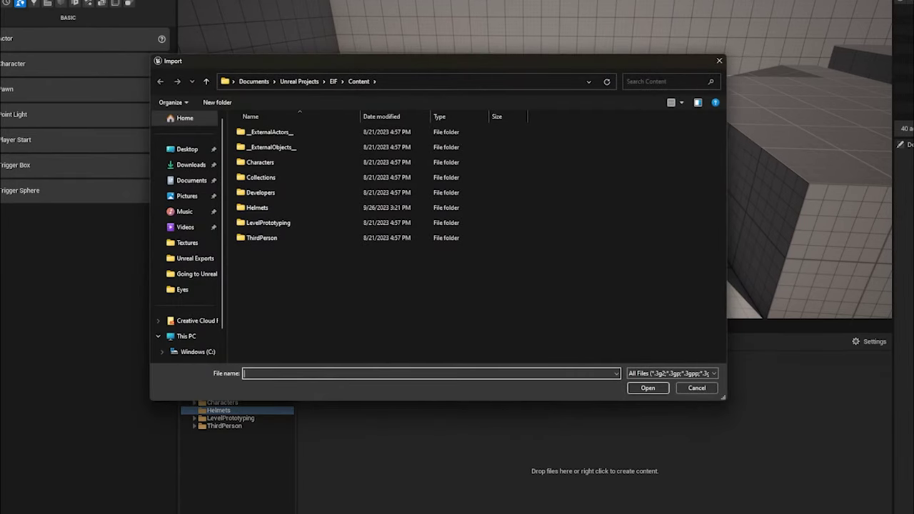
click(187, 149)
double_click(264, 147)
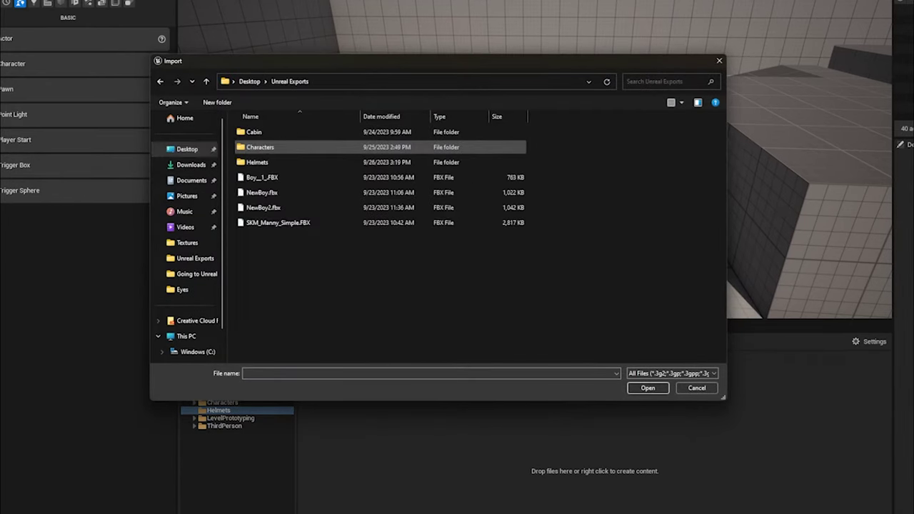
double_click(258, 162)
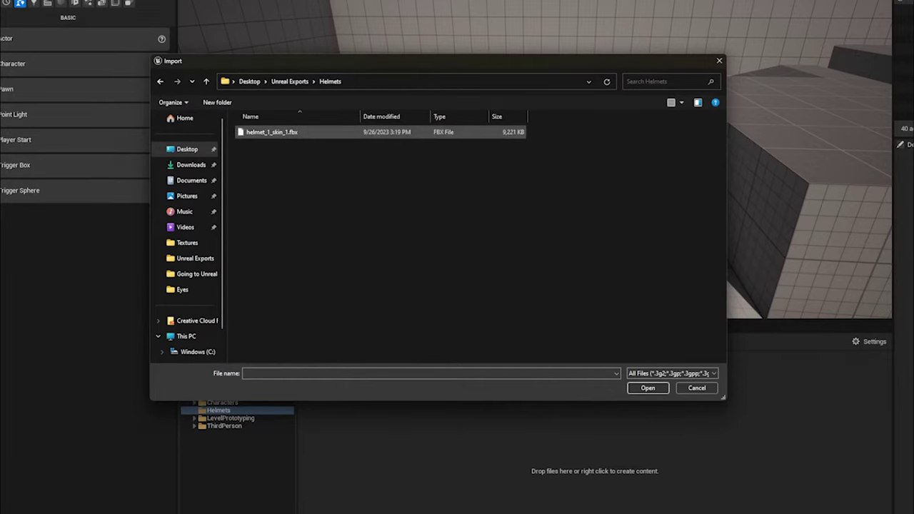
double_click(271, 132)
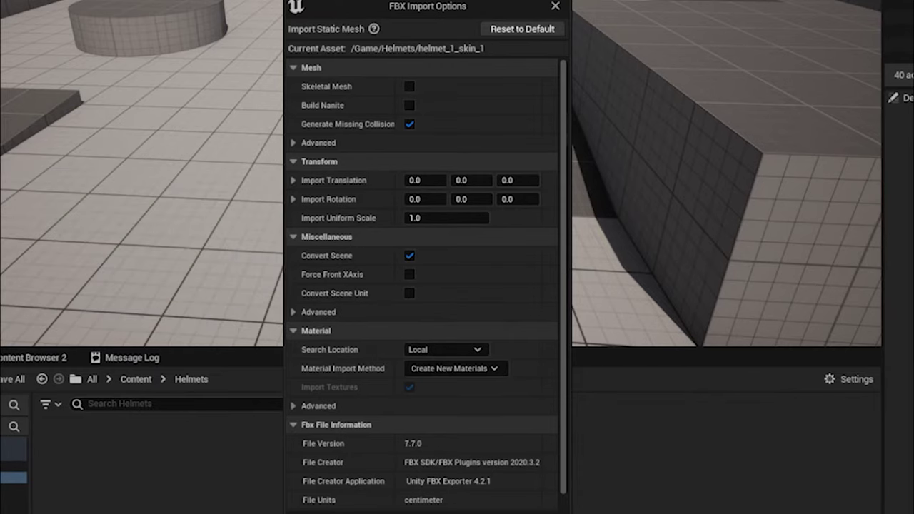
Import the helmet as a static mesh with the default FBX import options, applying them to all files.
scroll(458, 369, down, 1)
click(493, 351)
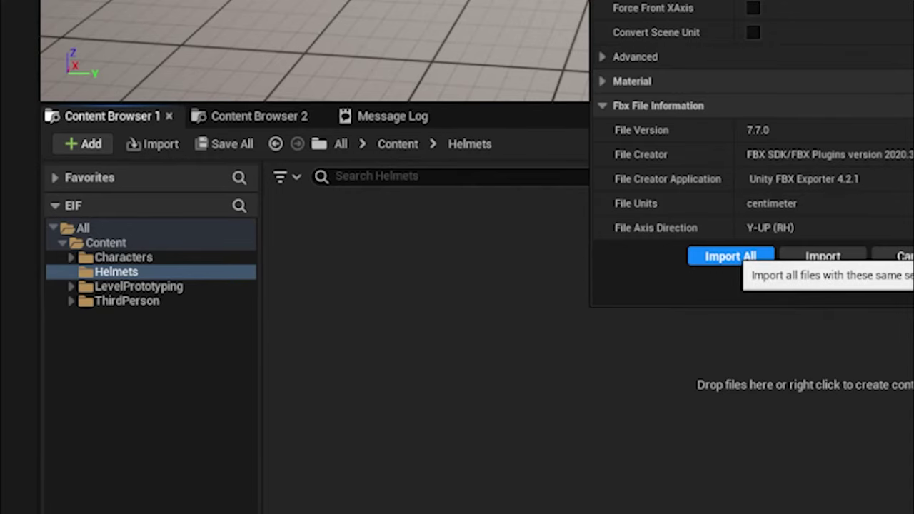
click(736, 258)
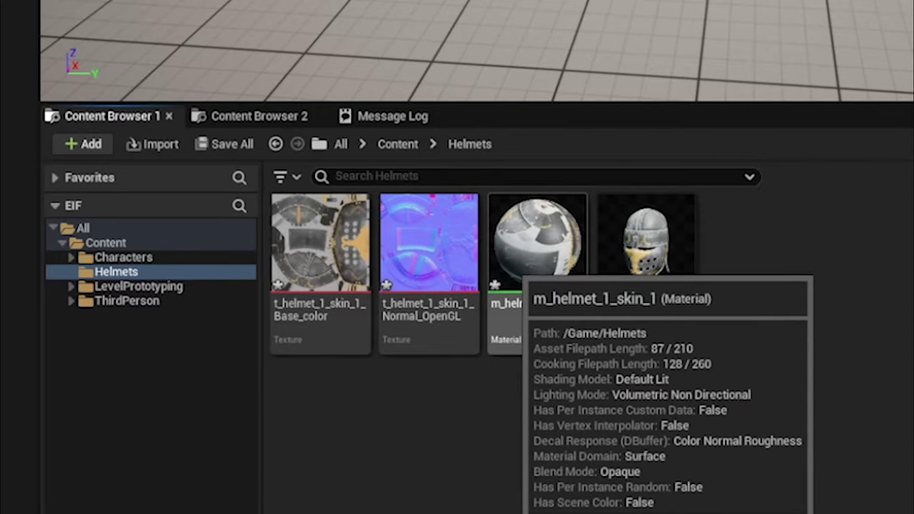
Place the imported helmet_1_skin_1 static mesh on the level floor at about X 1330, Y 1280.
mouse_move(535, 275)
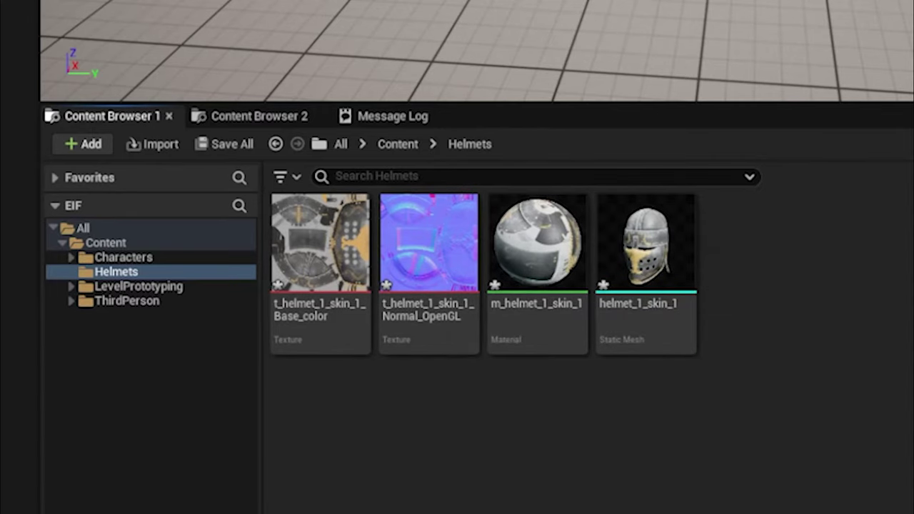
click(657, 260)
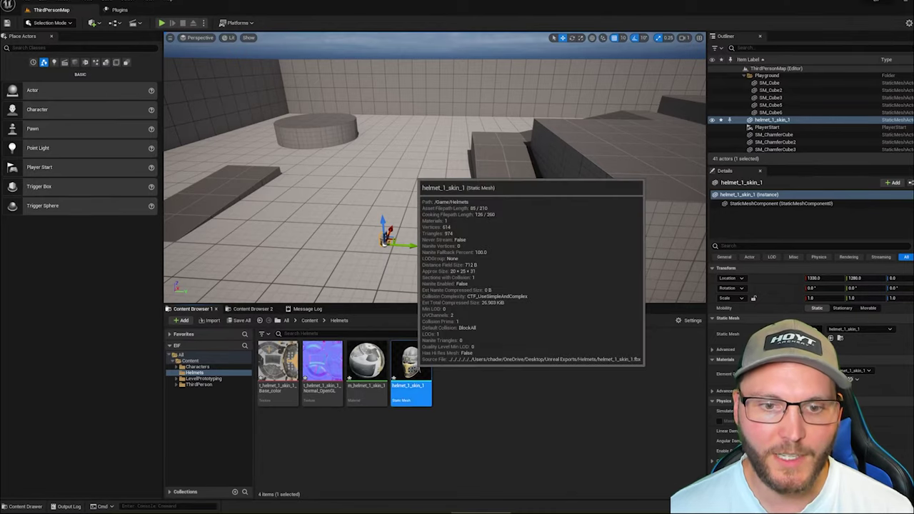
Open the helmet_1_skin_1 static mesh in its own editor and examine its materials up close from several sides.
double_click(411, 368)
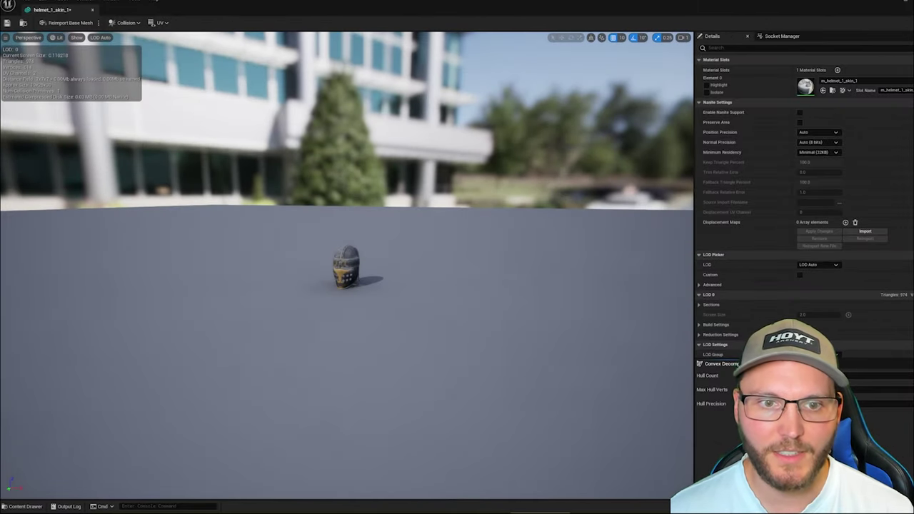
scroll(347, 265, down, 10)
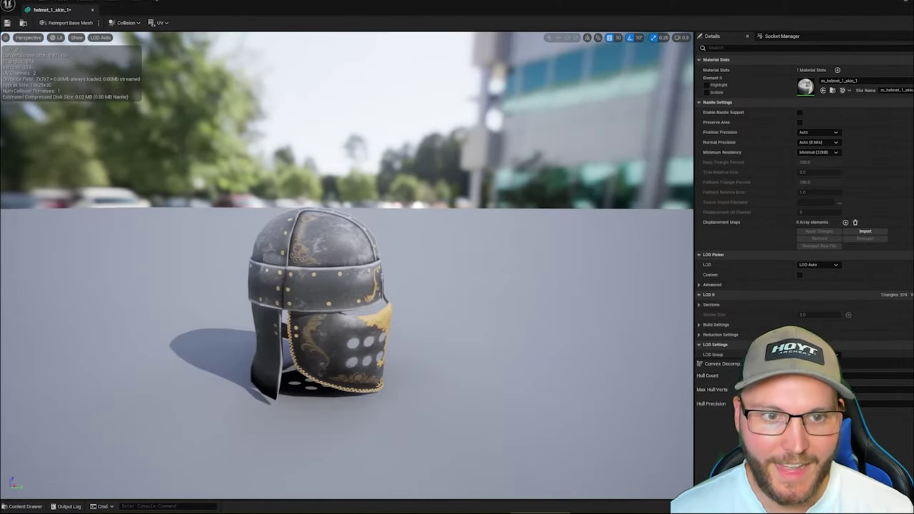
right_drag(348, 265, 364, 287)
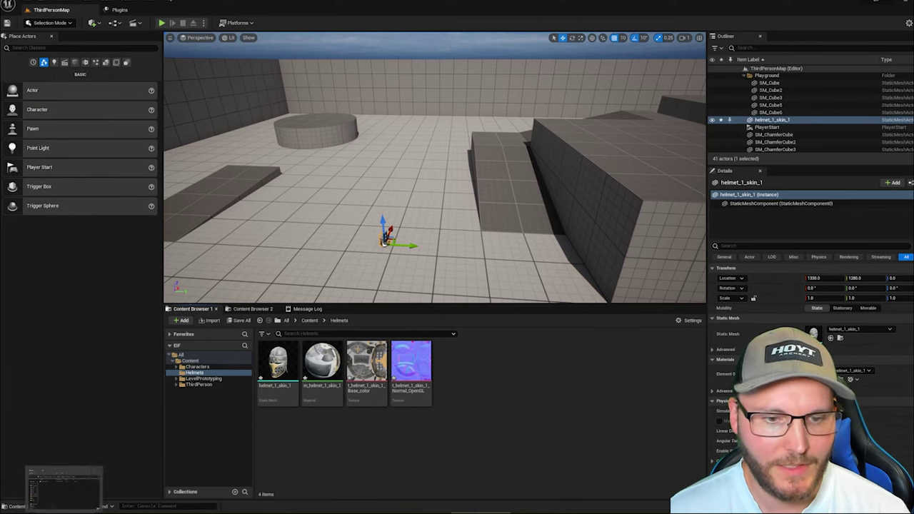
Switch to Unity and bring the t_helmet_1_skin_1_MetallicSmoothness texture from its textures folder into Unreal's Helmets folder.
mouse_move(363, 513)
click(361, 488)
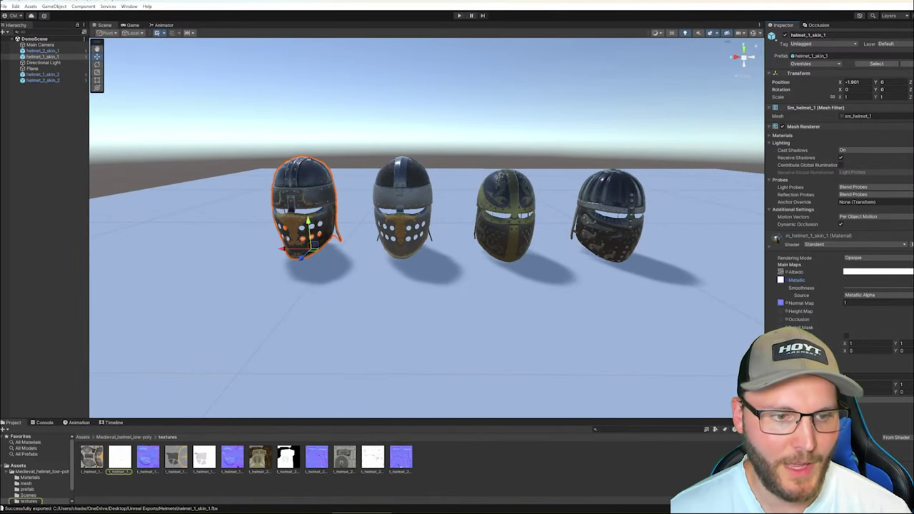
click(120, 458)
drag(606, 1, 607, 28)
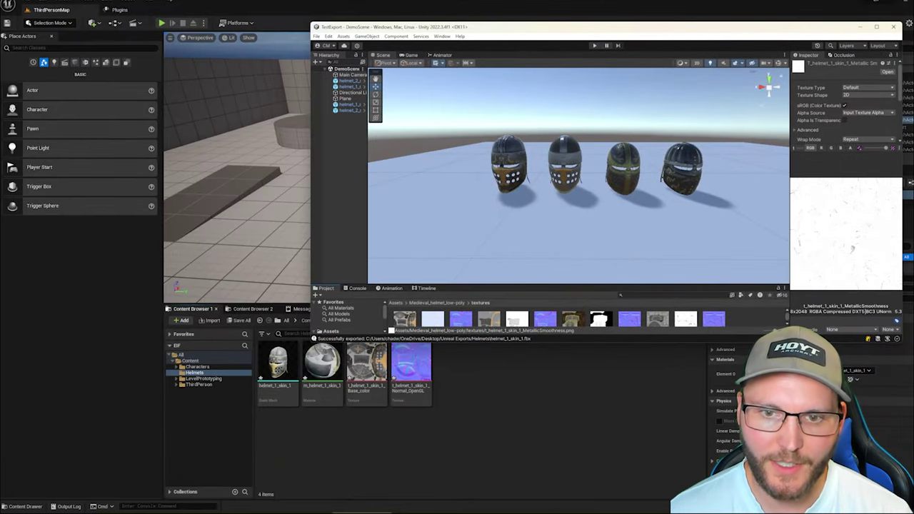
drag(620, 295, 621, 224)
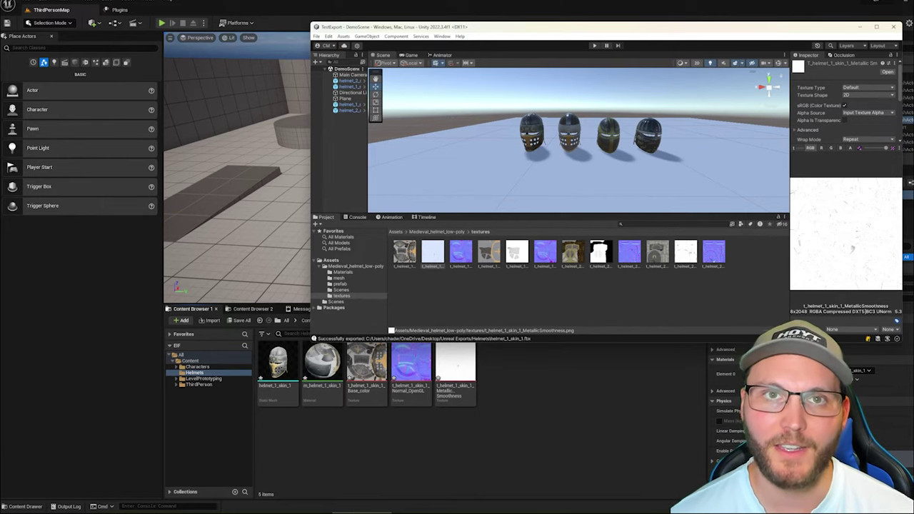
Switch back to Unreal Editor, open the m_helmet_1_skin_1 material and spread its two Texture Sample nodes apart, away from the material node.
click(400, 442)
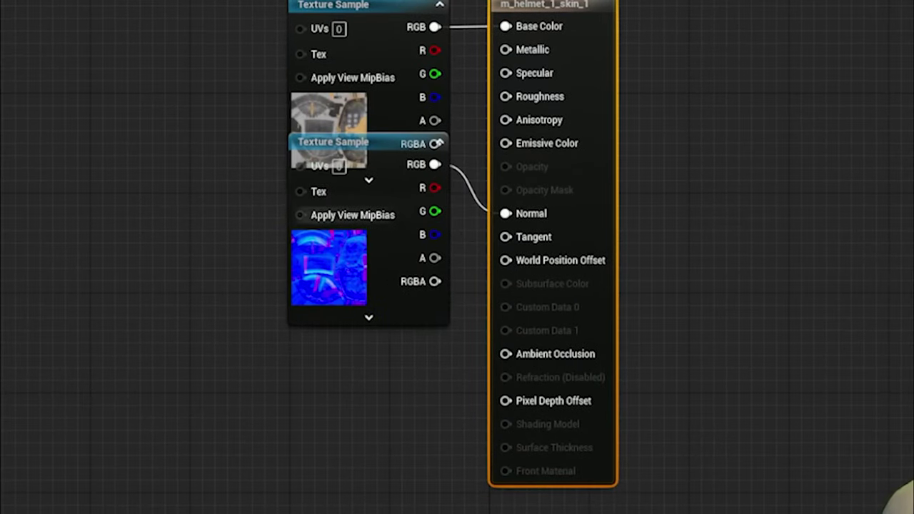
drag(374, 141, 350, 266)
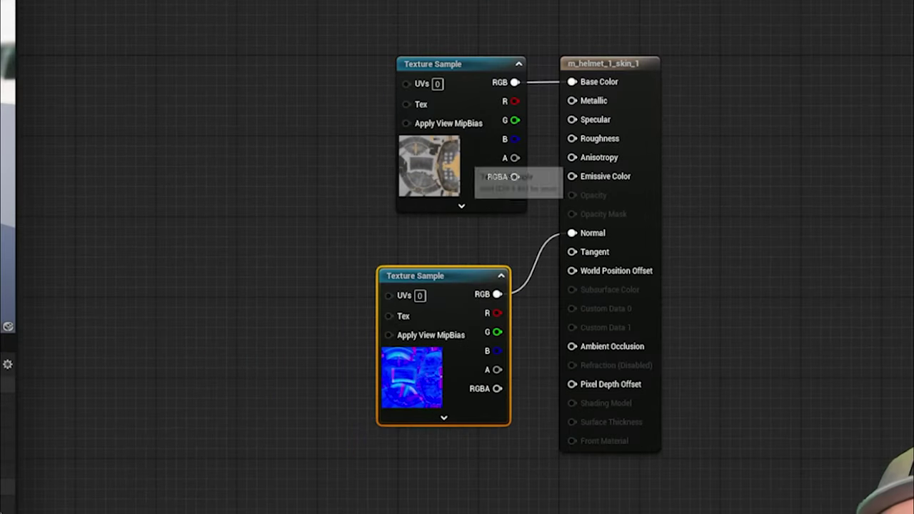
drag(443, 62, 252, 41)
drag(437, 277, 264, 236)
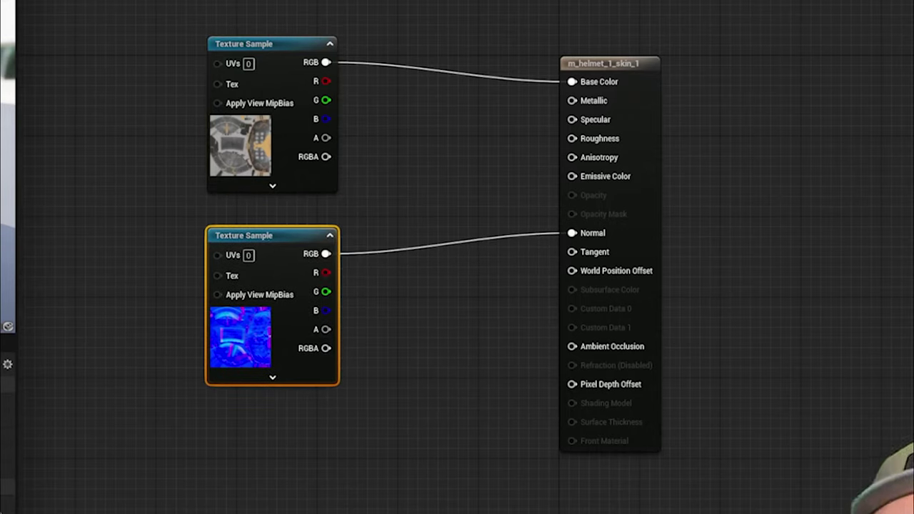
Add a TextureSample node below the normal map node and assign it the t_helmet_1_skin_1_MetallicSmoothness texture.
right_click(323, 475)
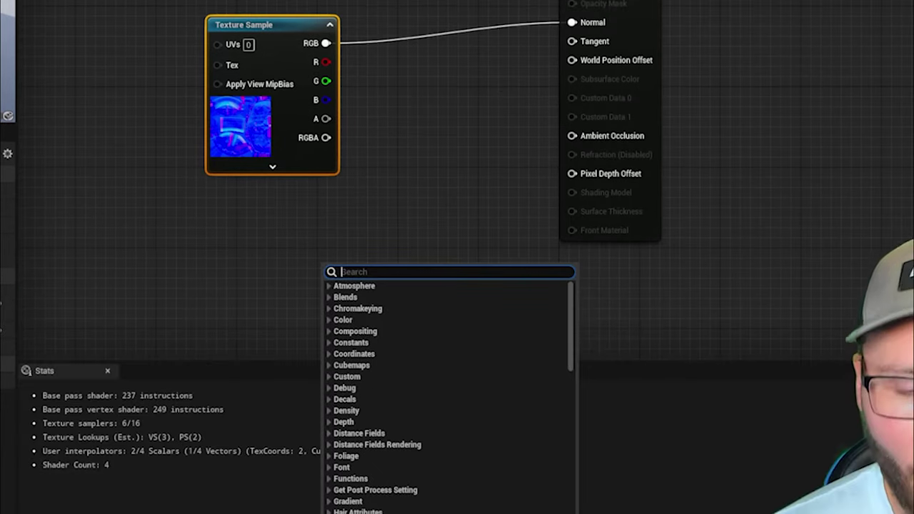
text(texturesample)
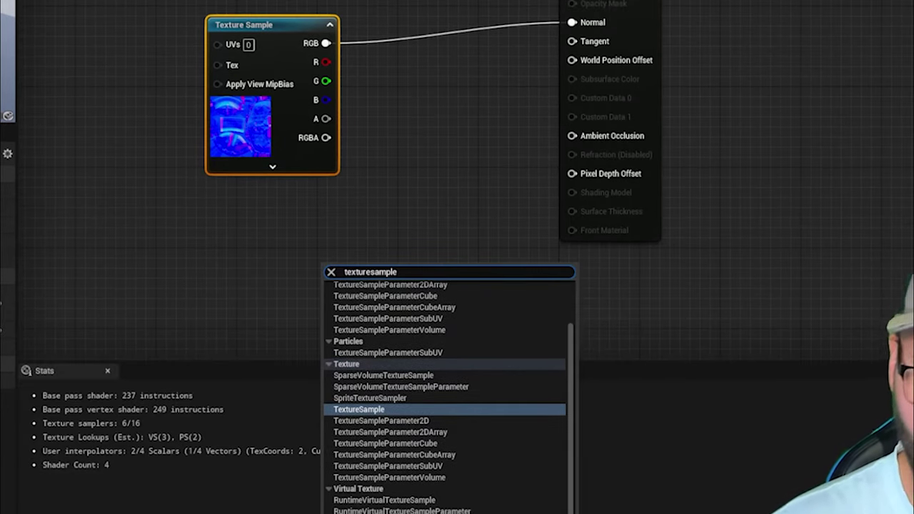
key(Return)
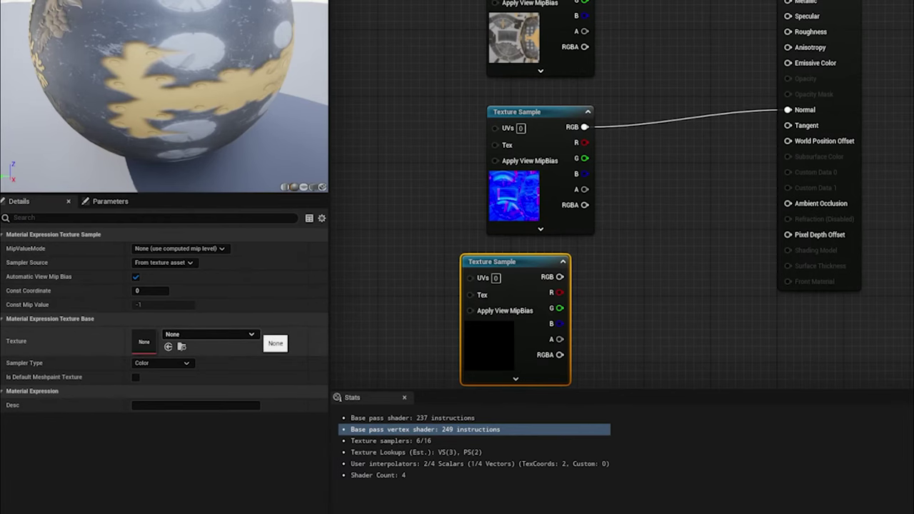
click(251, 334)
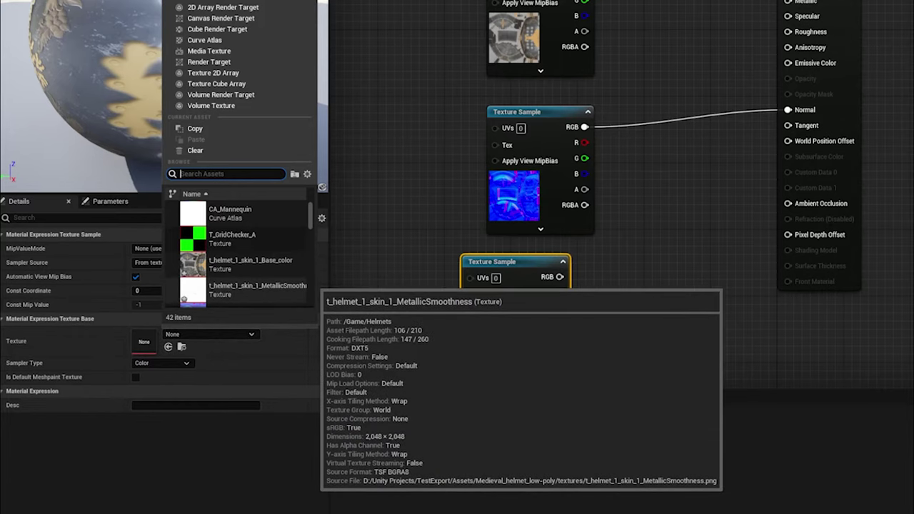
click(243, 289)
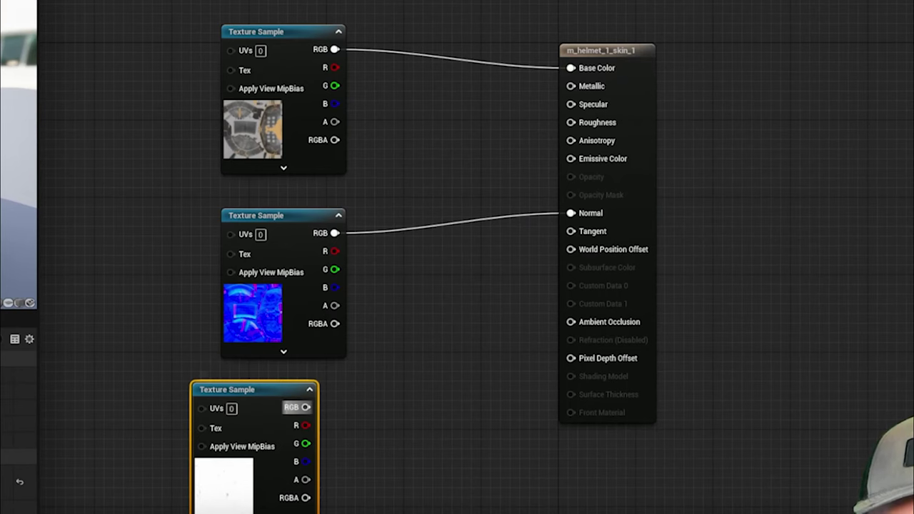
Connect the new Texture Sample's RGB output to the material's Metallic input and save the material.
drag(560, 277, 789, 126)
drag(565, 233, 575, 86)
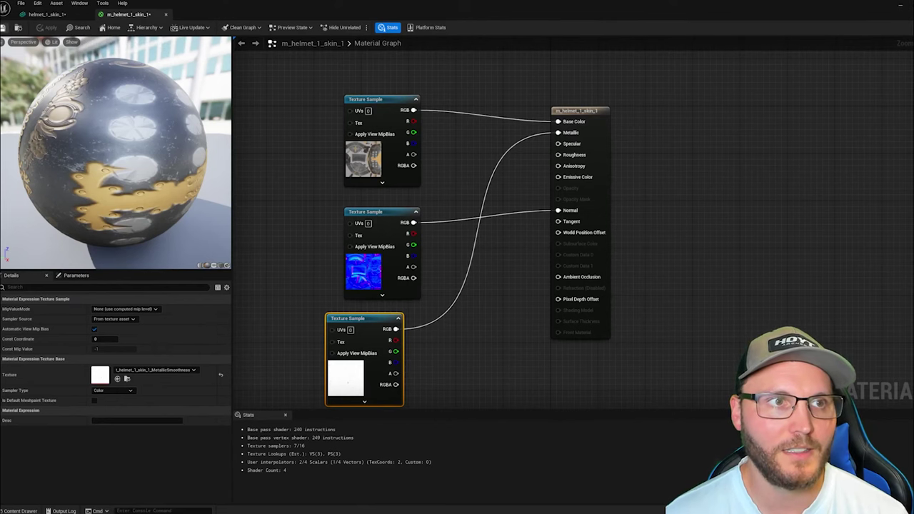
key(ctrl+s)
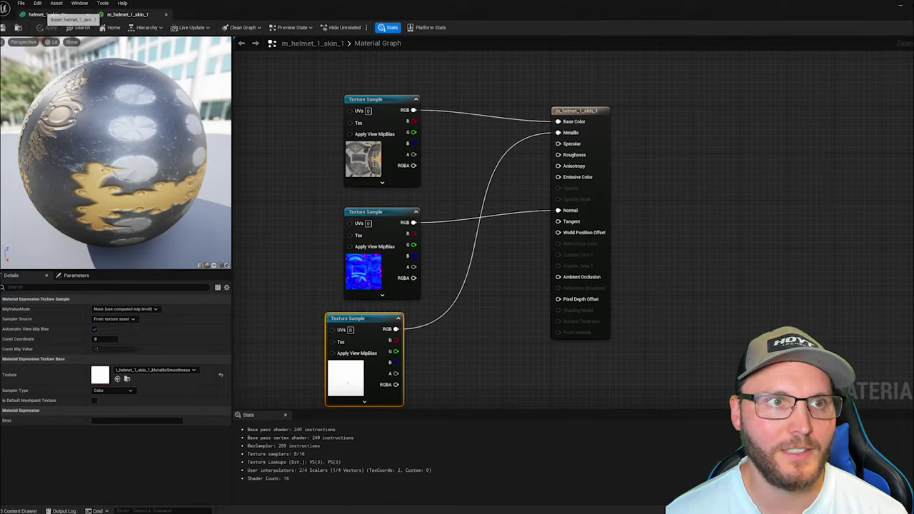
Return to the helmet_1_skin_1 mesh editor and examine the helmet's metallic finish from different angles.
click(46, 13)
right_drag(345, 272, 422, 270)
key(a)
key(a)
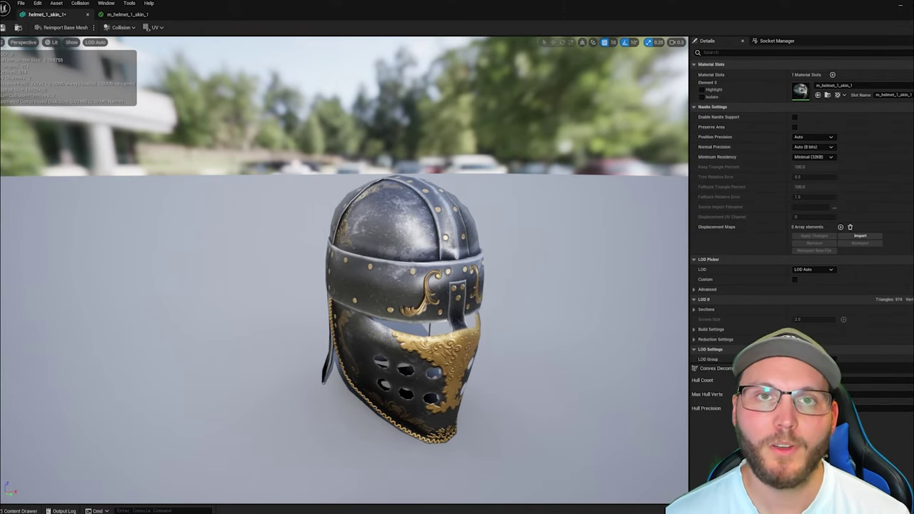